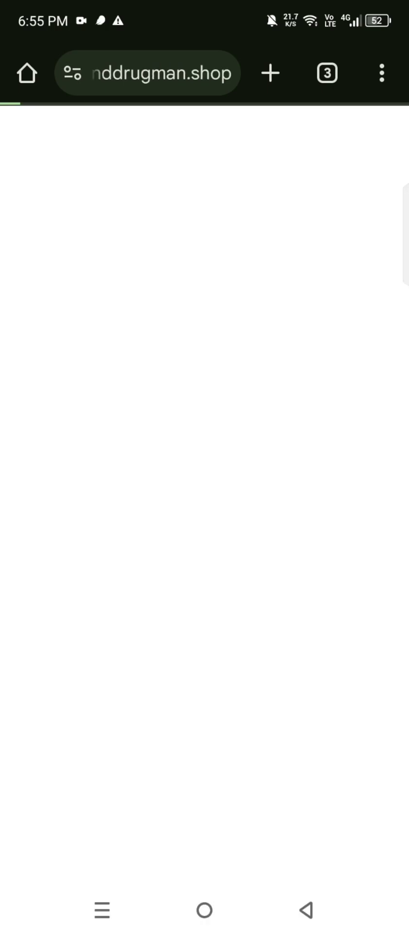
# Step: Complete the first LootLabs article task and unlock content, reaching 1/3 checkpoints, then continue to the next link
pyautogui.click(306, 910)
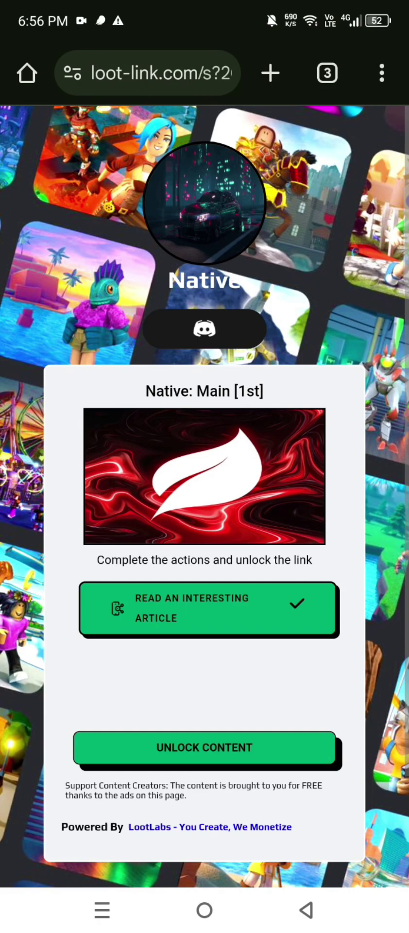
pyautogui.click(204, 747)
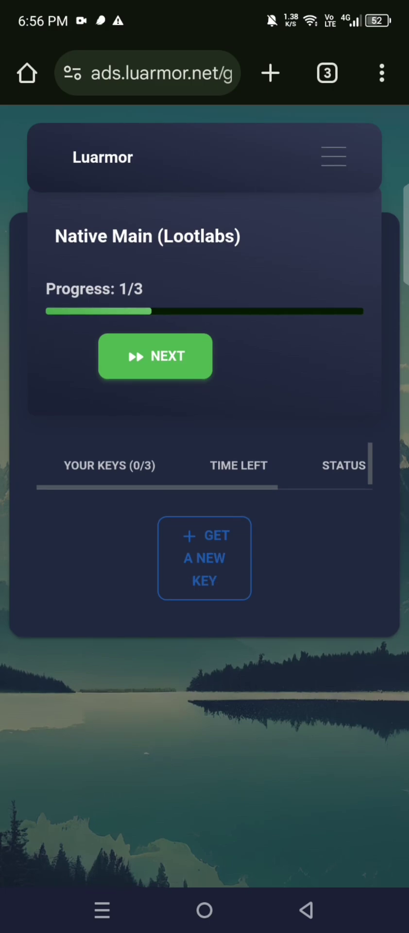
pyautogui.click(154, 356)
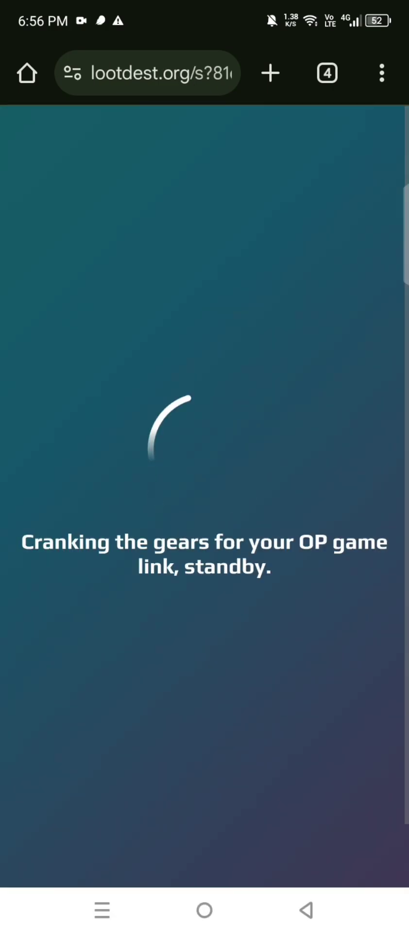